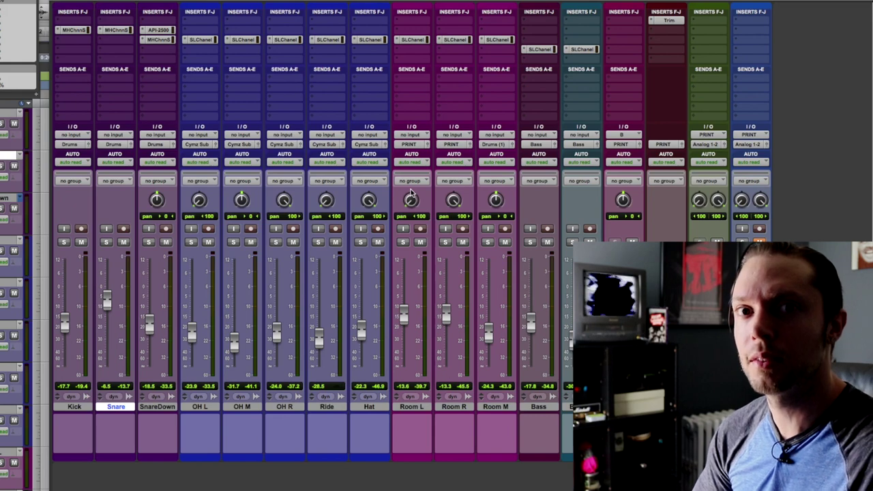
- Switch back and forth between the Mix and Edit windows while the passage plays
key(super+equal)
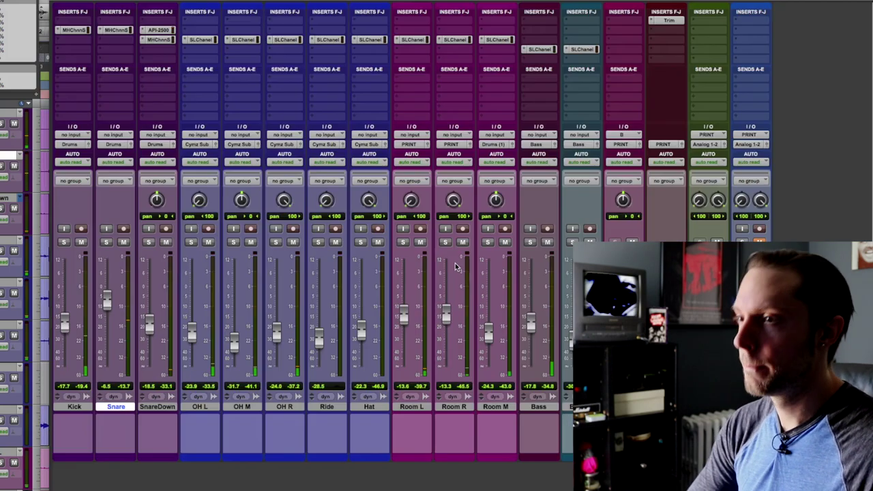
key(super+equal)
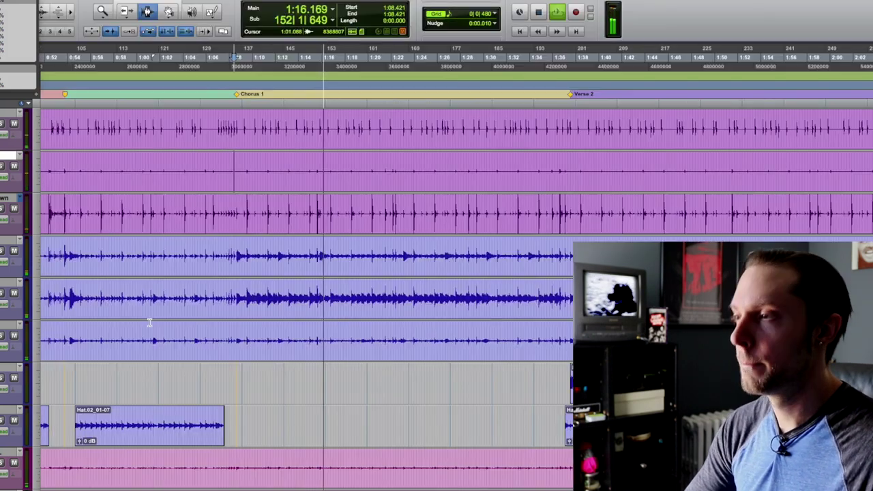
key(super+equal)
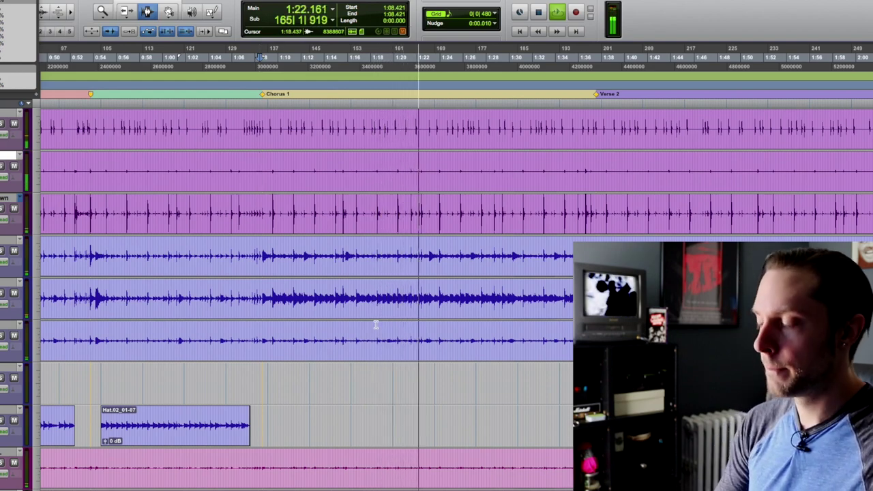
key(super+equal)
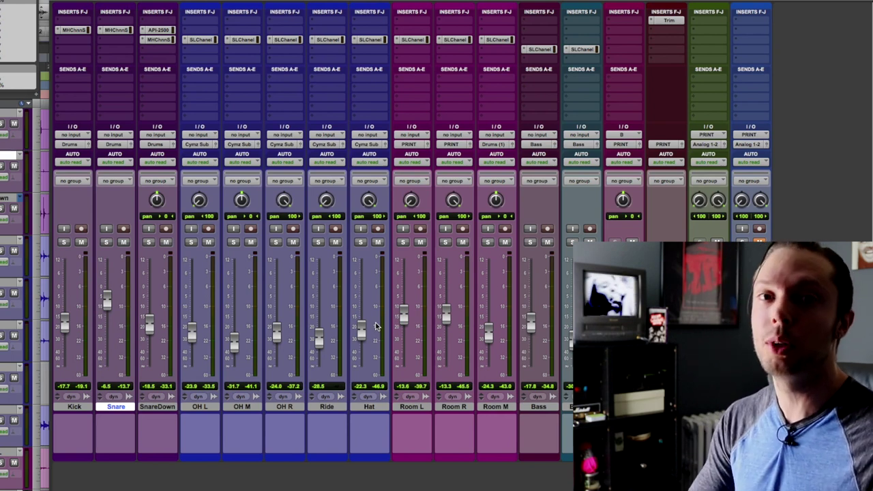
key(super+equal)
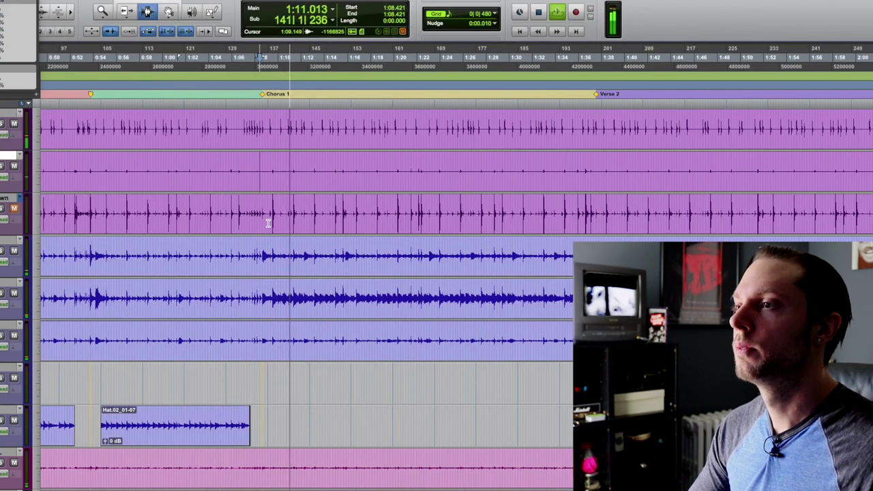
- Unmute SnareDown and play the passage from 1:08.421 in the Edit window
key(space)
key(super+equal)
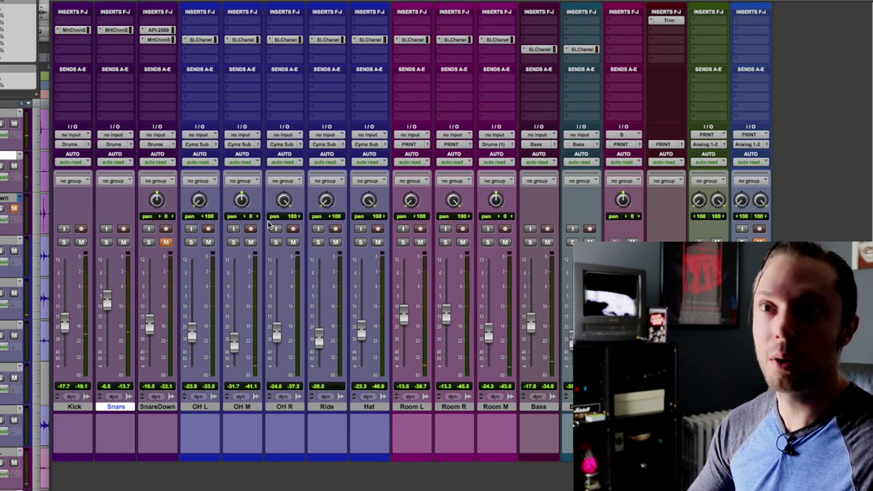
click(167, 243)
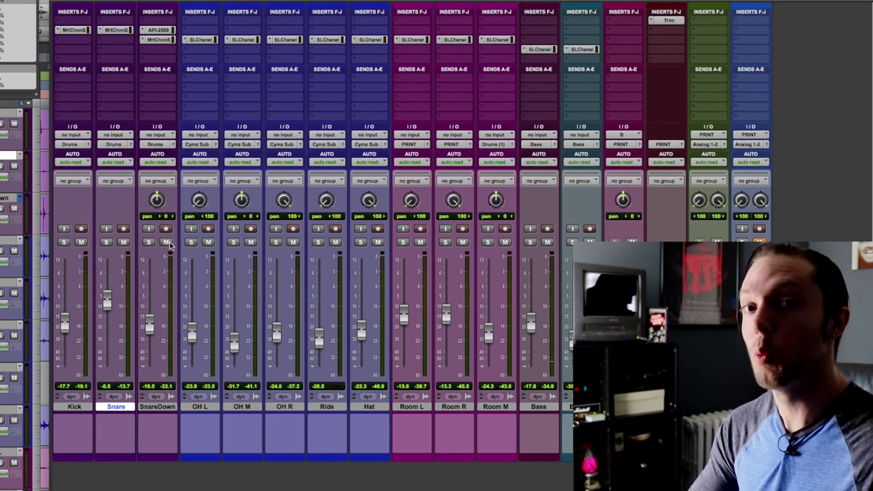
key(super+equal)
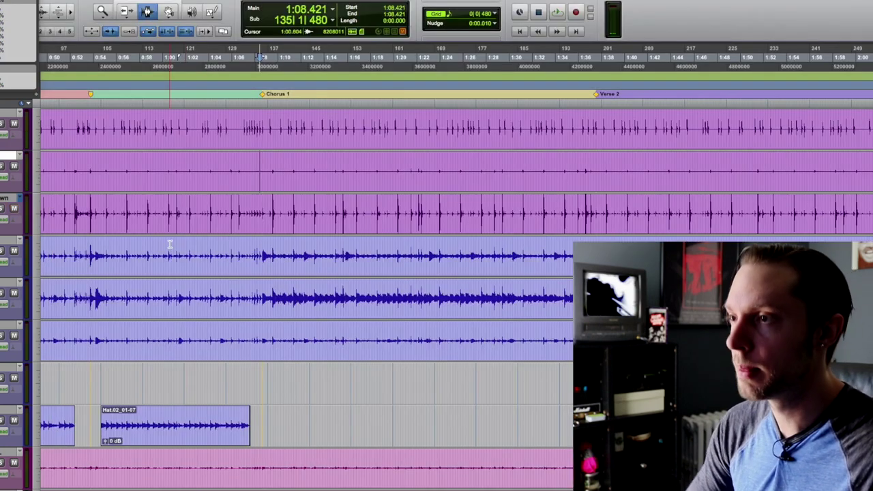
key(space)
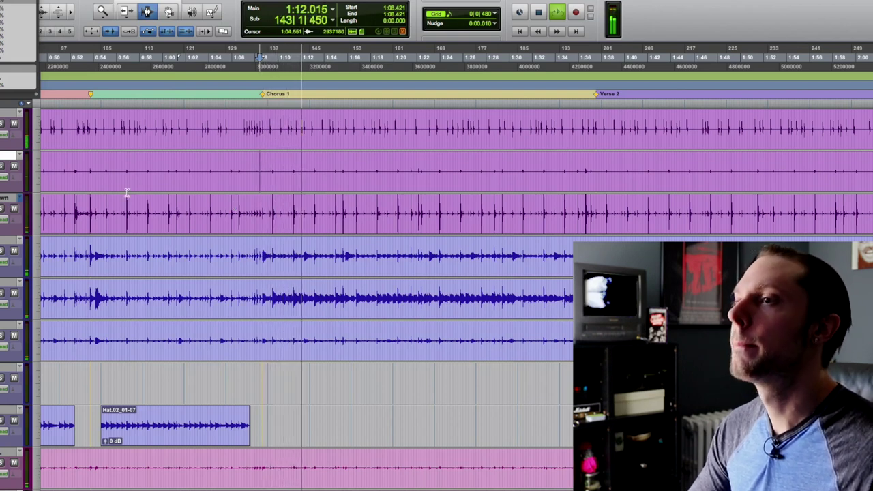
key(space)
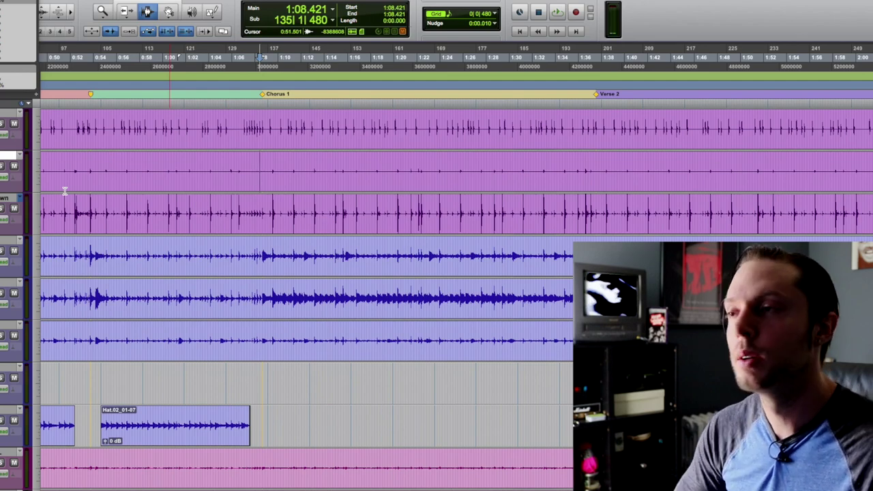
- Return to the Mix window and solo the SnareDown channel
key(super+equal)
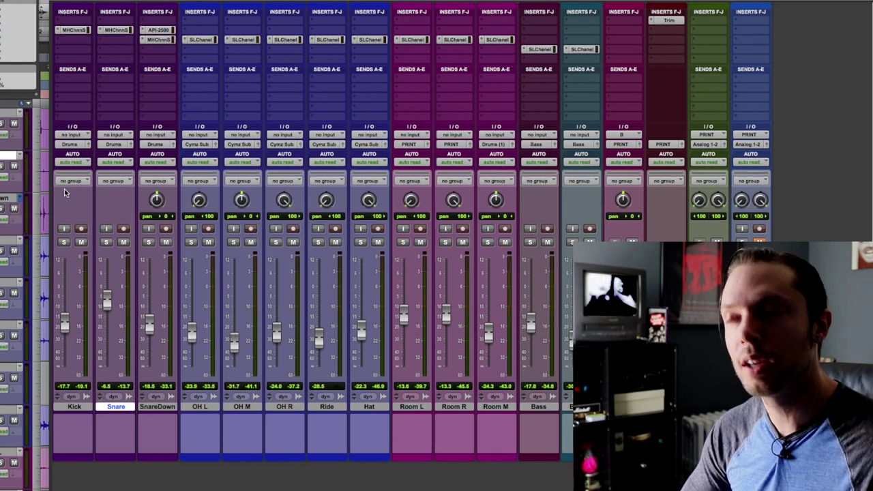
click(149, 242)
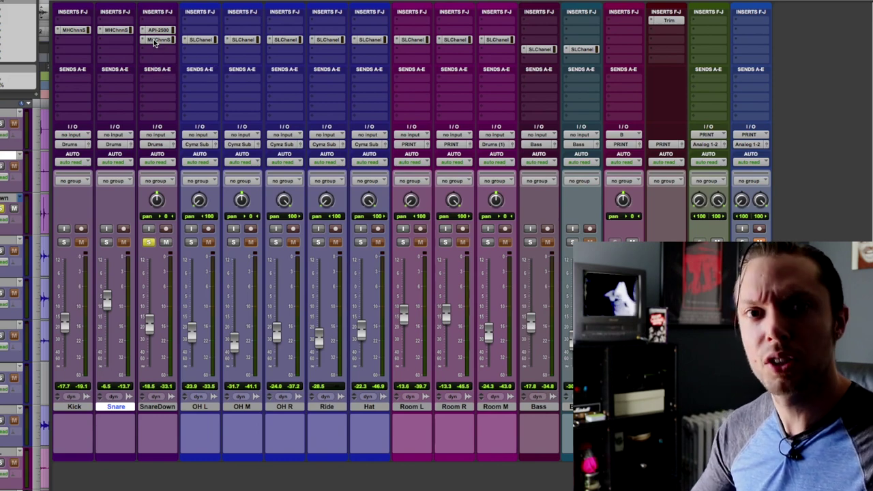
- Raise the SnareDown fader from -18.5 to -16.1 dB and open its MH ChannelStrip plug-in
key(super+equal)
key(super+equal)
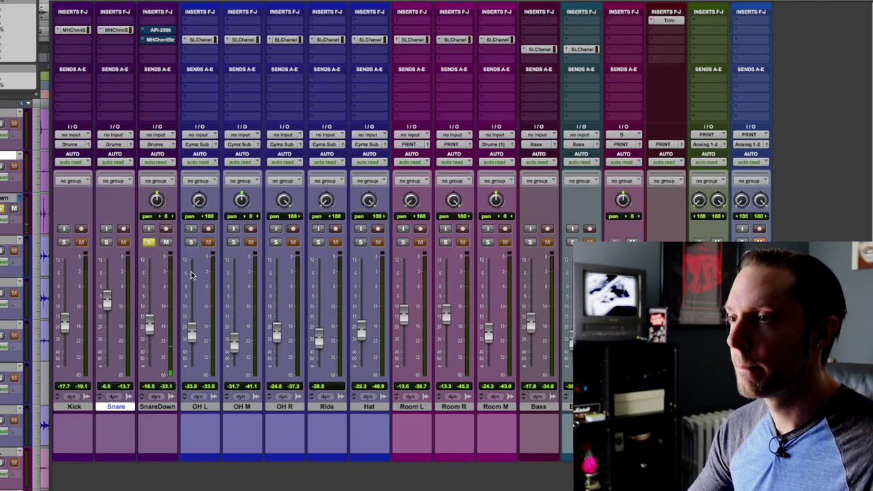
drag(152, 325, 148, 315)
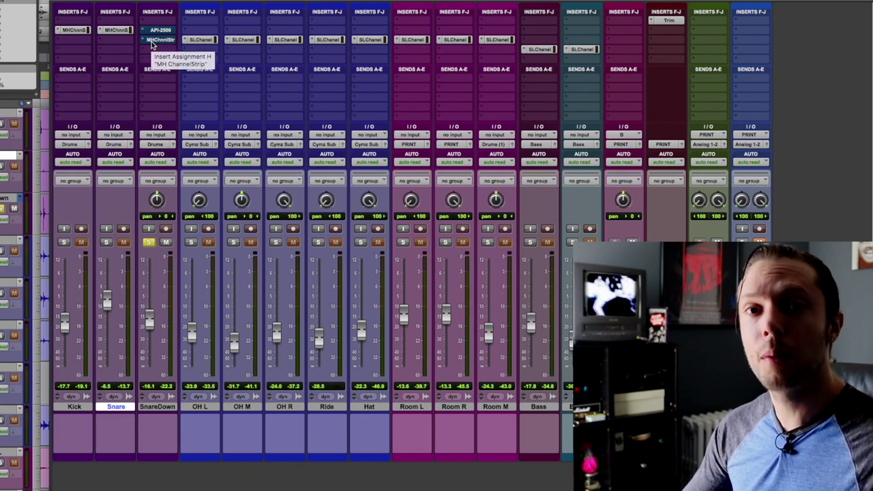
click(154, 41)
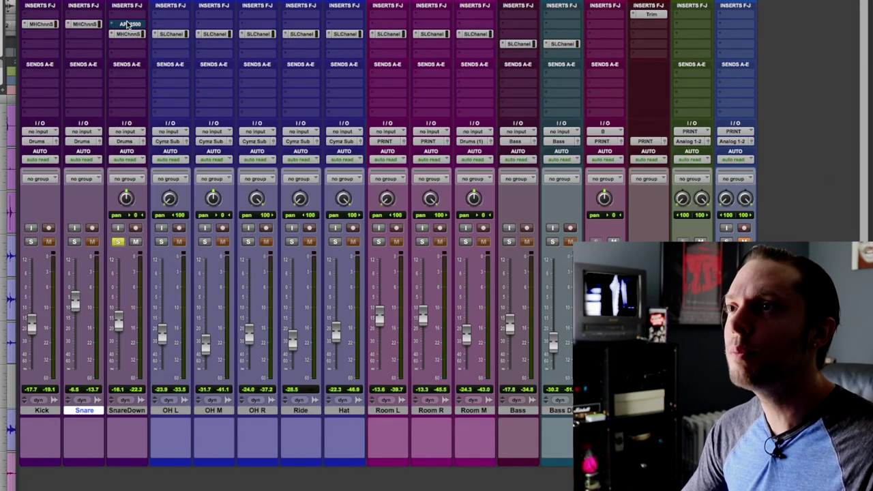
click(127, 25)
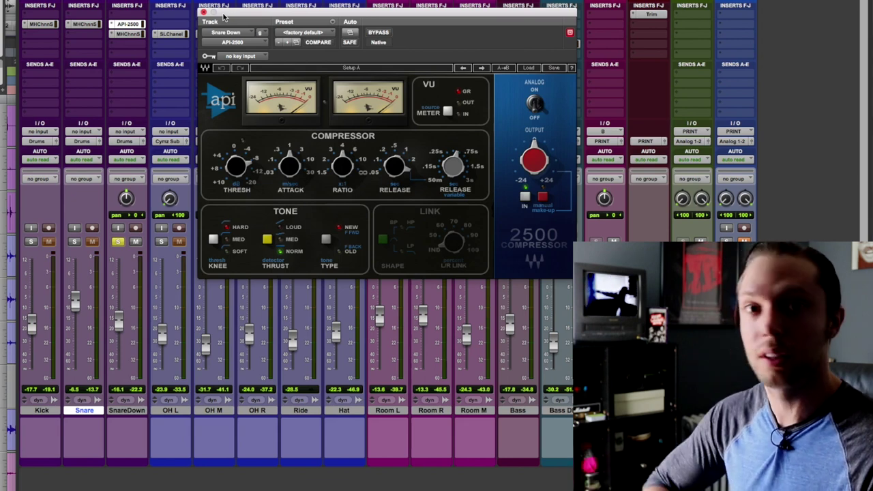
click(378, 32)
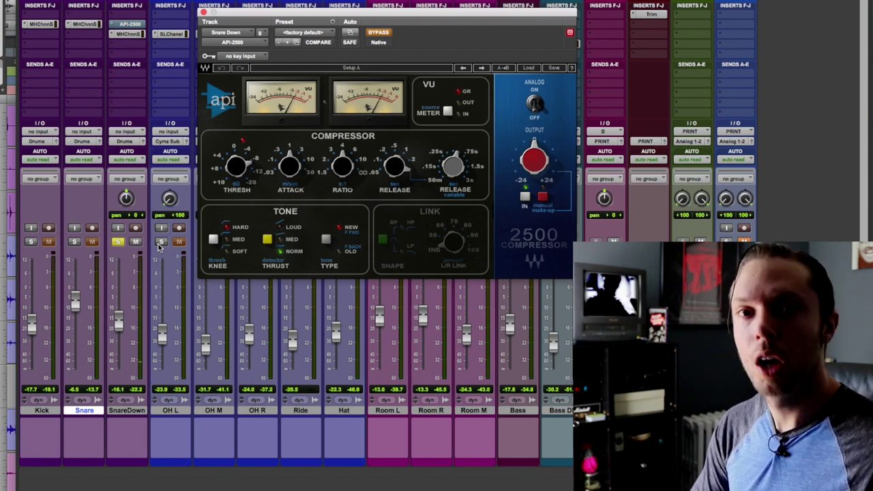
click(380, 32)
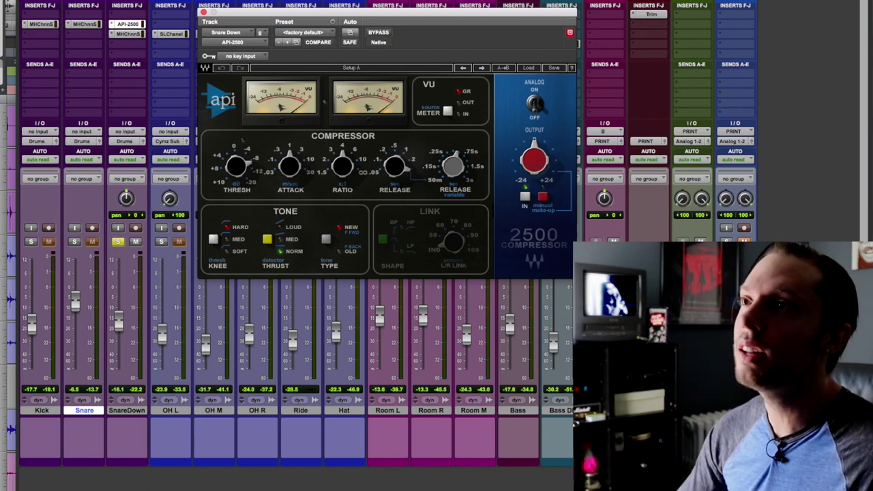
click(133, 45)
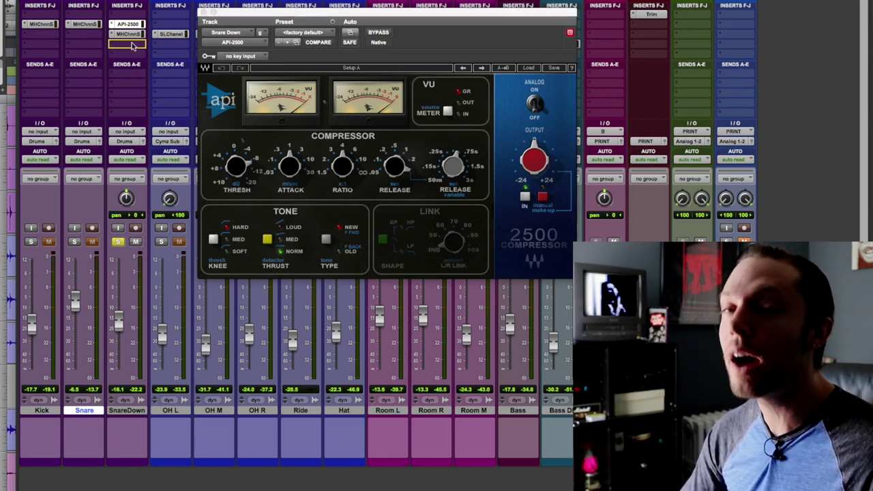
- Move the API-2500 below the MH ChannelStrip insert, then back to the first slot
drag(133, 45, 133, 45)
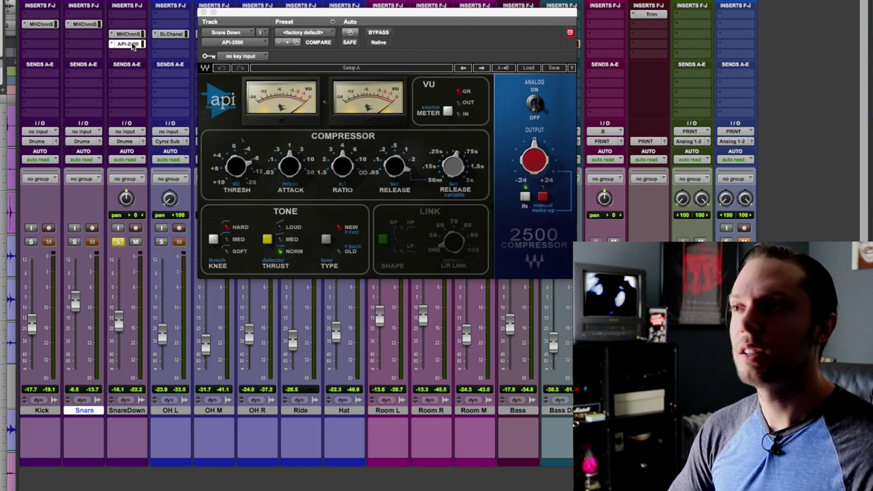
drag(133, 45, 134, 26)
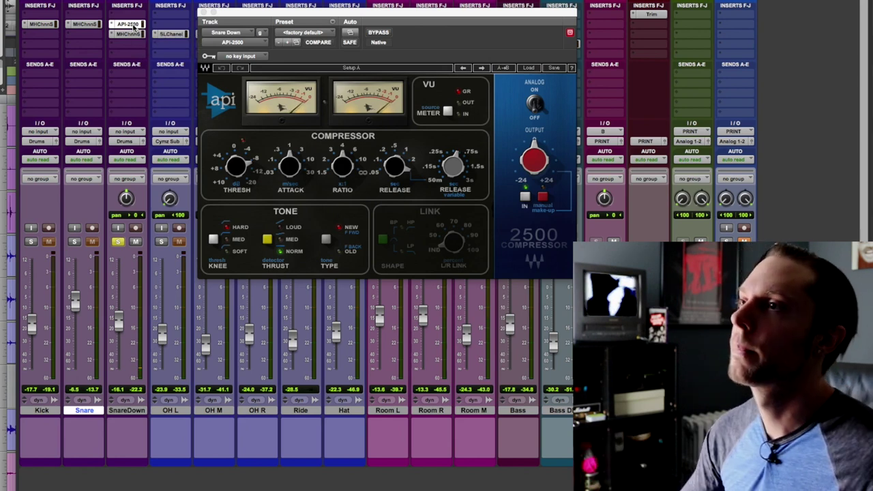
drag(249, 15, 238, 16)
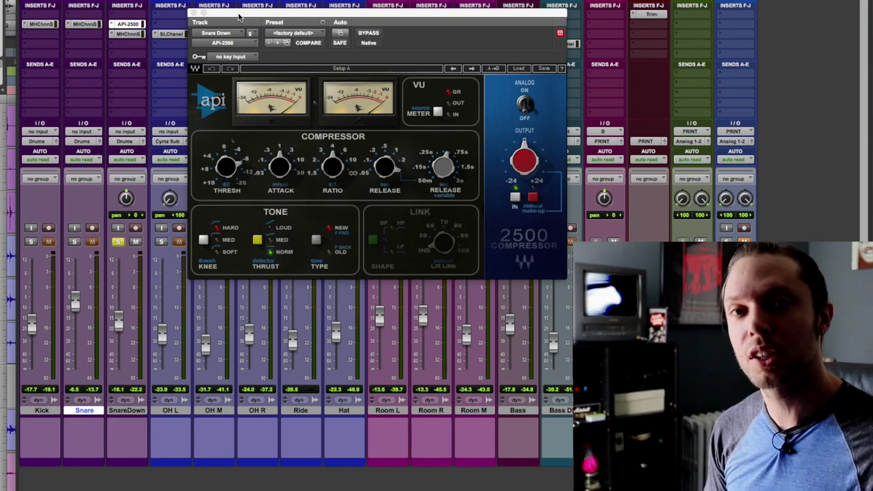
- Close the API-2500 window and show the Edit window's waveforms around Chorus 1
click(193, 13)
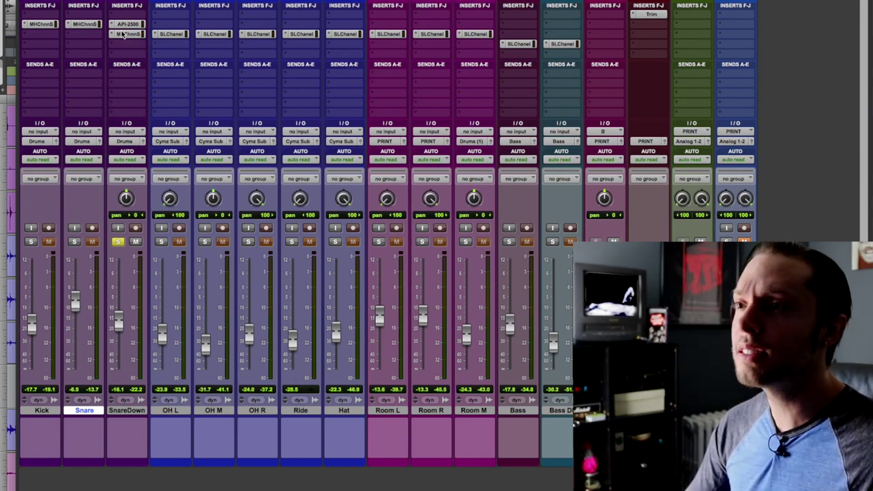
key(super+equal)
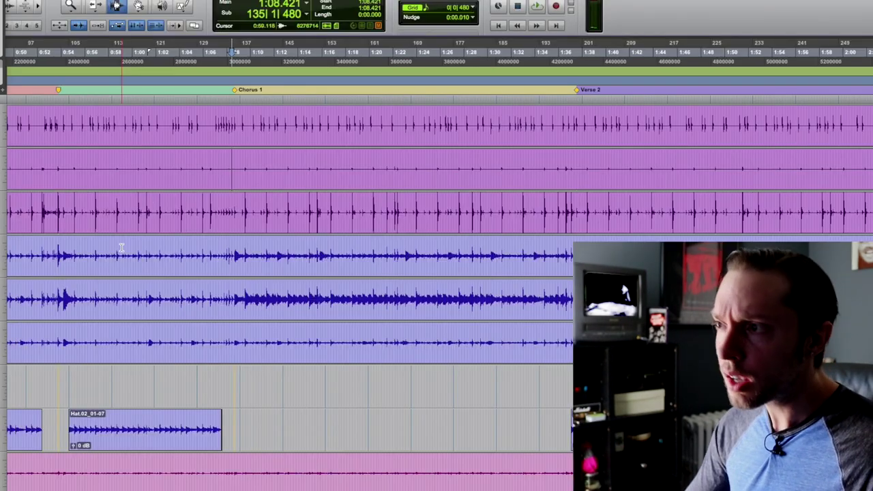
key(super+equal)
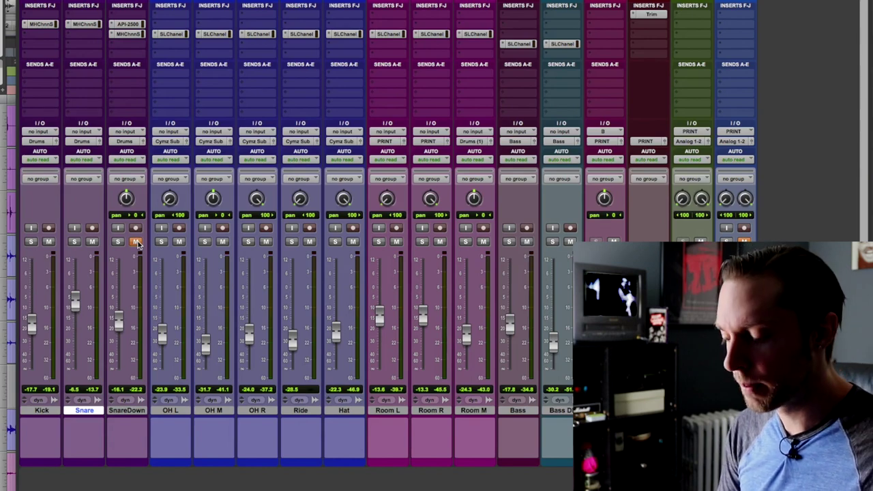
key(super+equal)
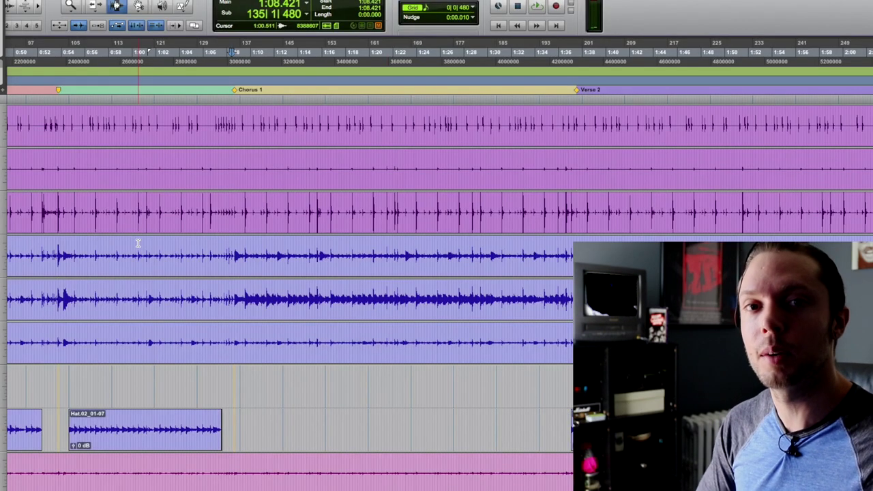
key(space)
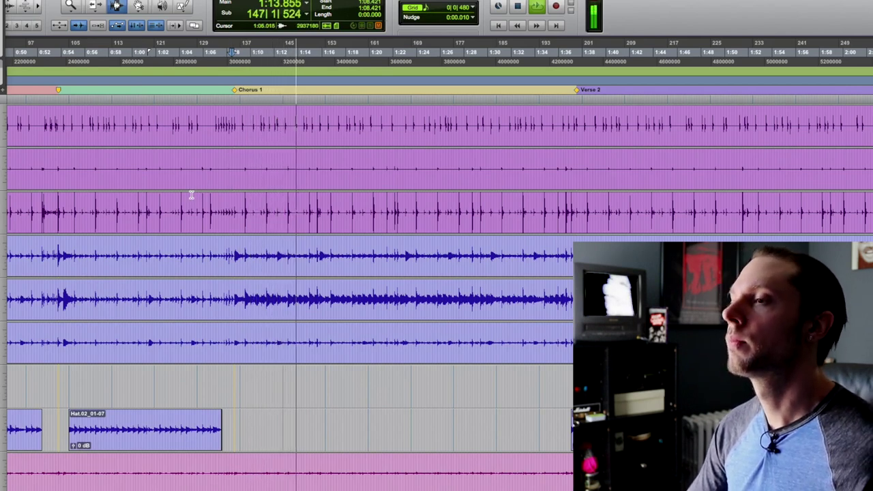
key(space)
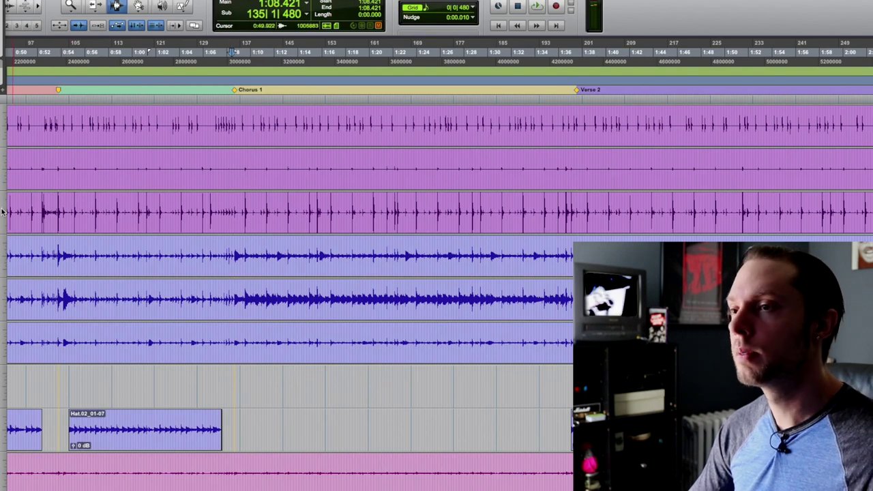
key(space)
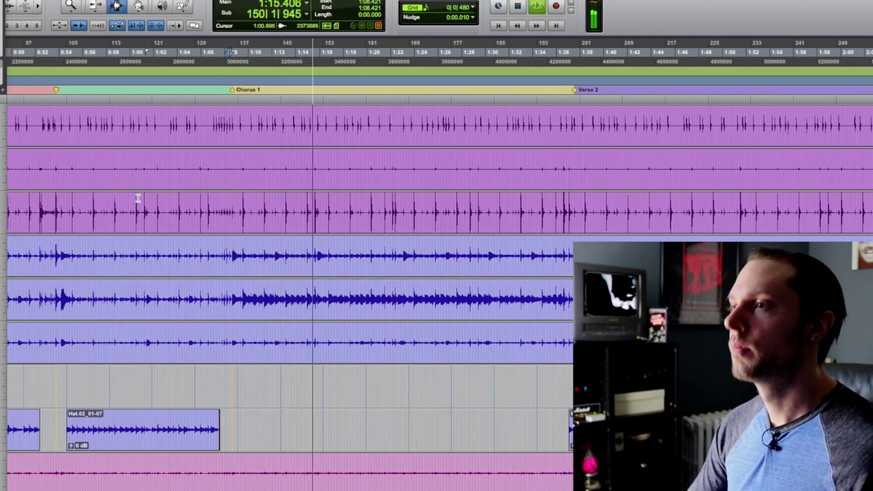
key(space)
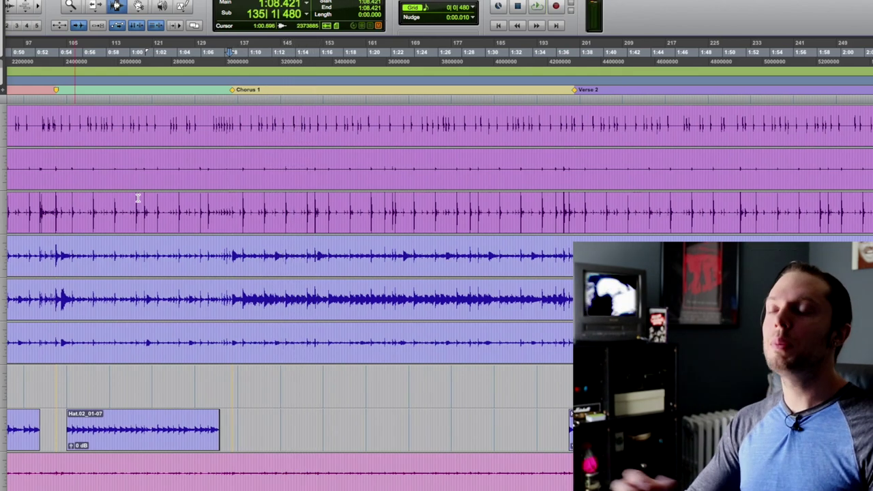